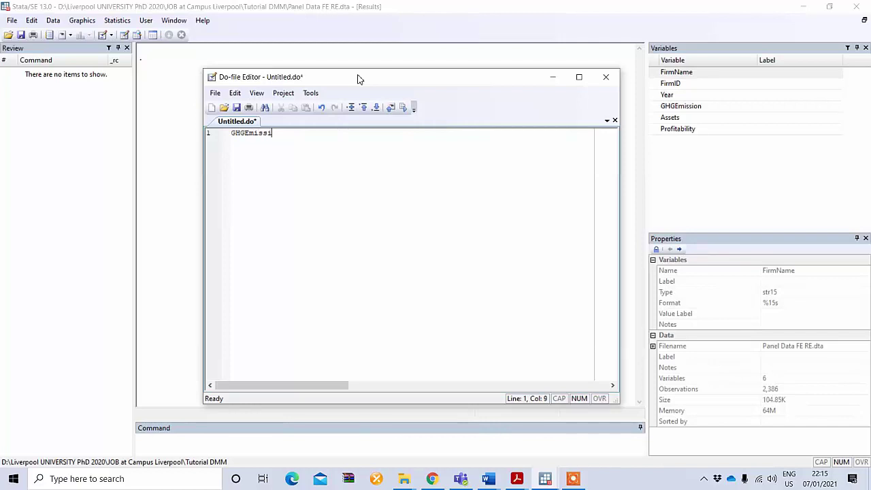
Step: Write the equation GHGEmission = a+ b1Assets+b2Profitability in the do-file, then close the editor
{"action": "type", "text": "= A"}
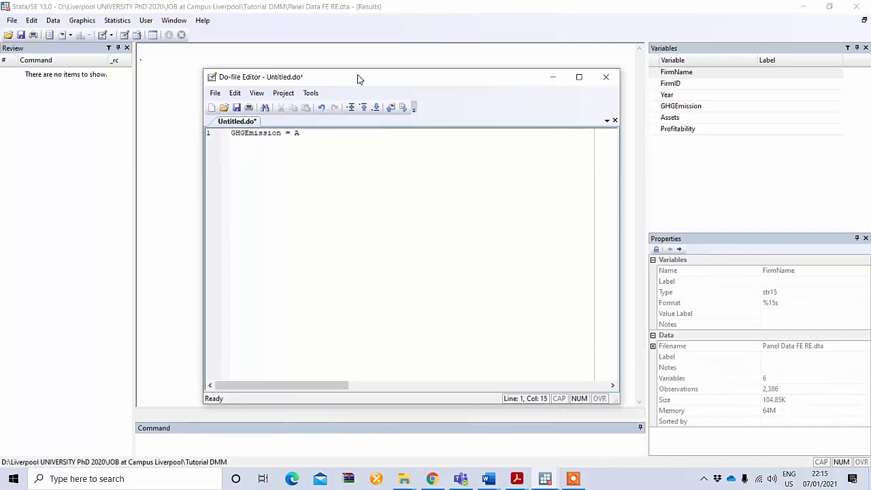
{"action": "key", "text": "BackSpace"}
{"action": "type", "text": "a+"}
{"action": "type", "text": "b1Asse"}
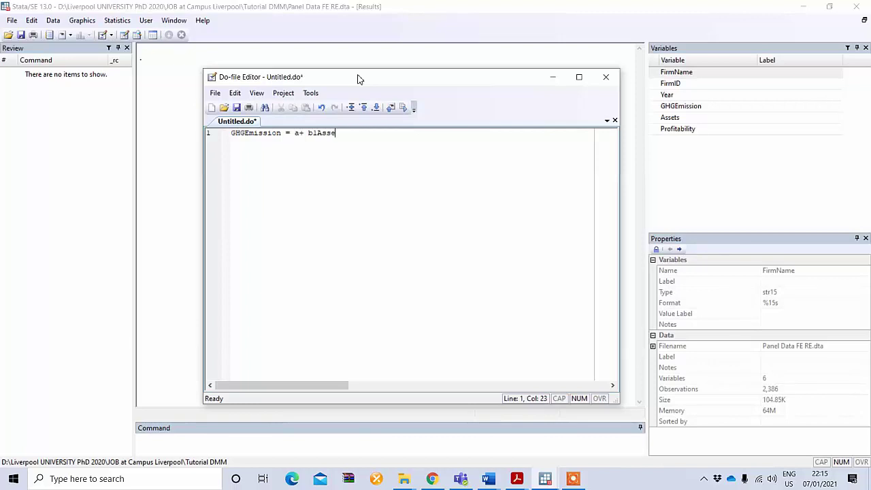
{"action": "type", "text": "ts"}
{"action": "type", "text": "+b2Profitability"}
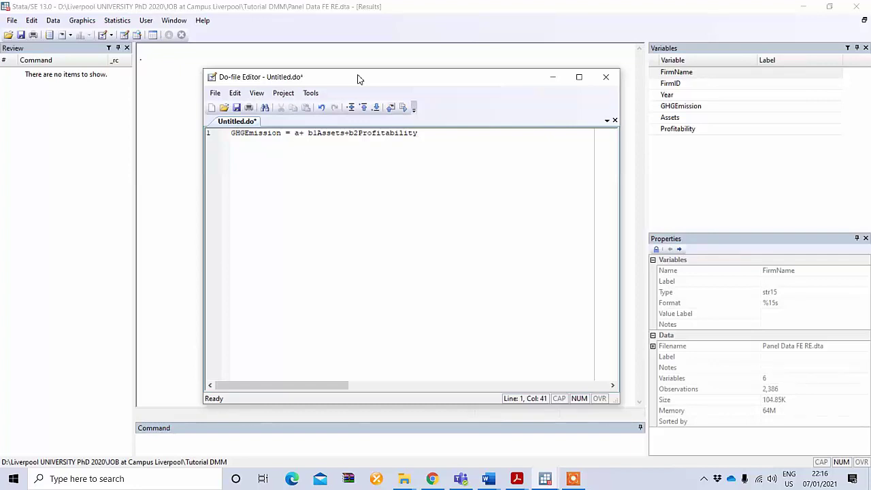
{"action": "left_click", "coordinate": [552, 77]}
{"action": "left_click", "coordinate": [138, 36]}
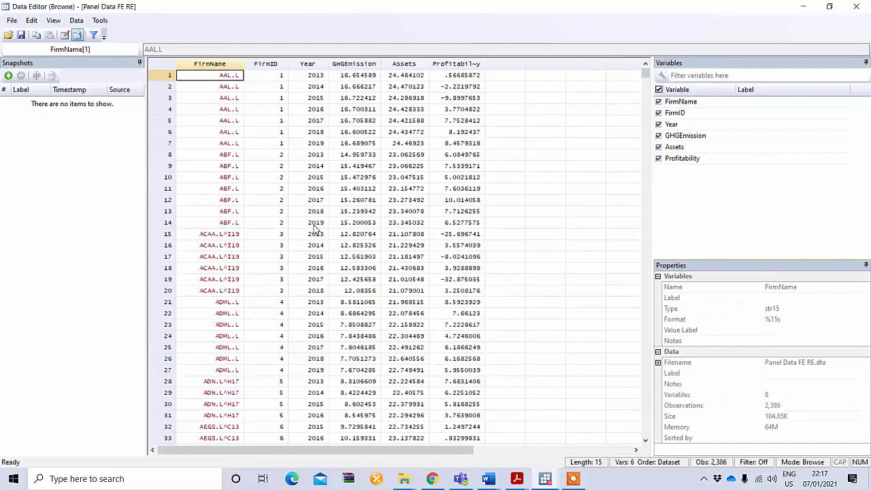
{"action": "key", "text": "alt+F4"}
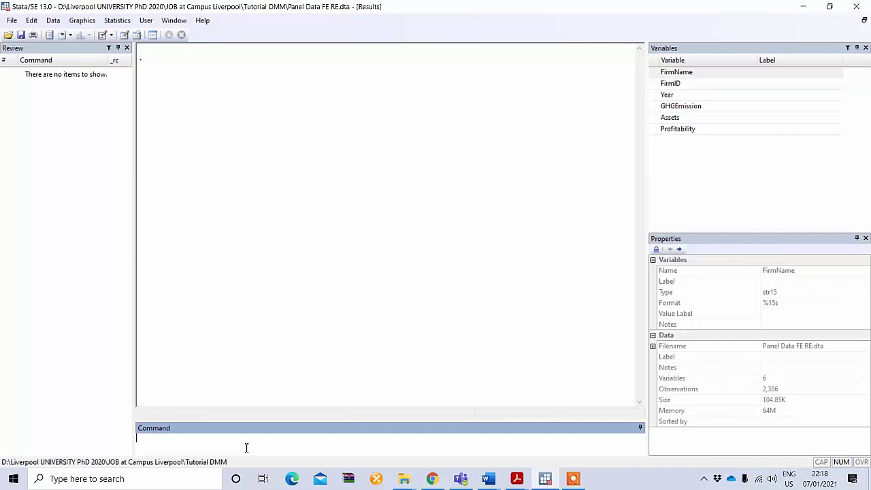
{"action": "type", "text": "xtset"}
{"action": "left_click", "coordinate": [657, 86]}
{"action": "double_click", "coordinate": [658, 86]}
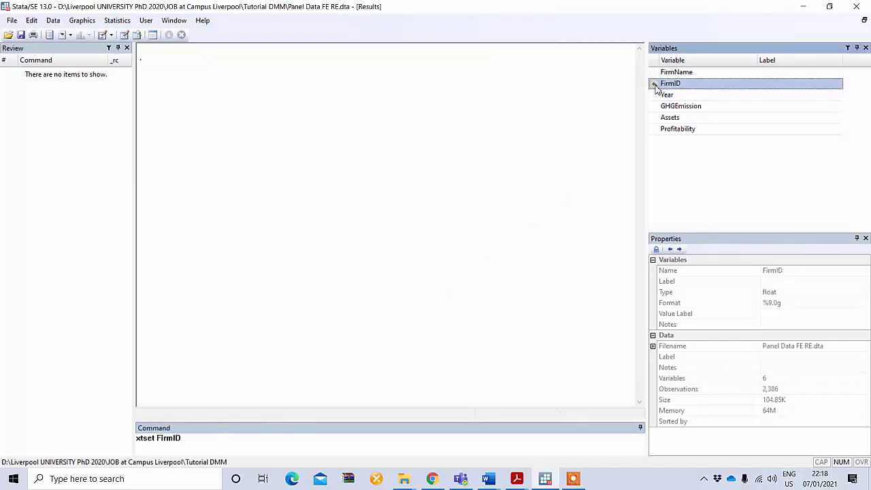
{"action": "left_click", "coordinate": [199, 438]}
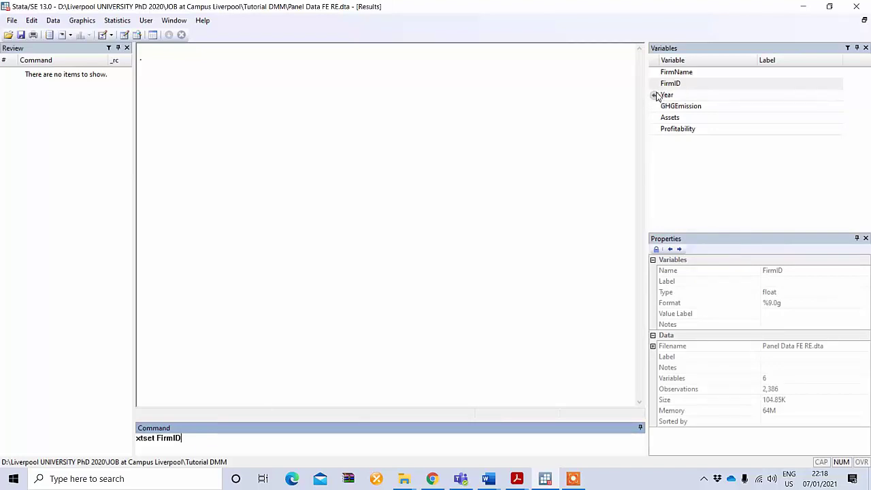
{"action": "double_click", "coordinate": [654, 95]}
{"action": "left_click", "coordinate": [232, 444]}
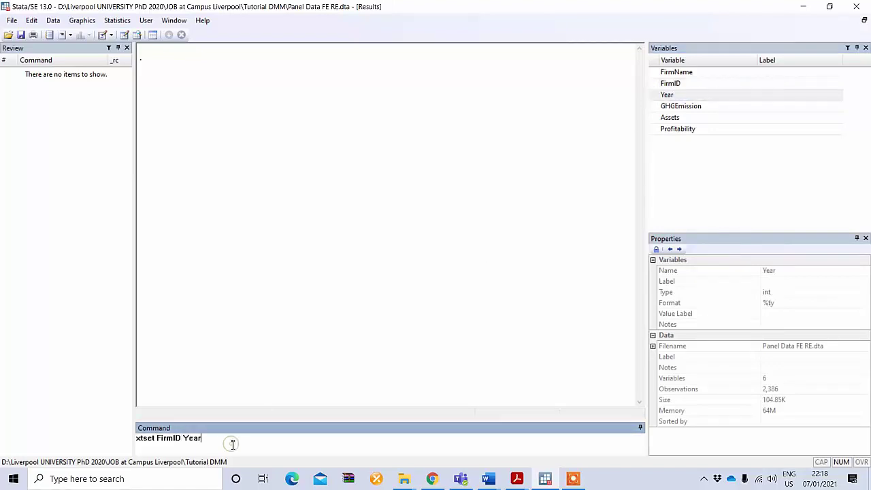
{"action": "type", "text": ",yearly"}
{"action": "key", "text": "BackSpace"}
{"action": "key", "text": "BackSpace"}
{"action": "key", "text": "BackSpace"}
{"action": "key", "text": "BackSpace"}
{"action": "key", "text": "BackSpace"}
{"action": "key", "text": "BackSpace"}
{"action": "key", "text": "BackSpace"}
{"action": "key", "text": "BackSpace"}
{"action": "key", "text": "BackSpace"}
{"action": "key", "text": "BackSpace"}
{"action": "key", "text": "BackSpace"}
{"action": "key", "text": "BackSpace"}
{"action": "key", "text": "BackSpace"}
{"action": "key", "text": "BackSpace"}
{"action": "key", "text": "BackSpace"}
{"action": "key", "text": "BackSpace"}
{"action": "key", "text": "BackSpace"}
{"action": "key", "text": "BackSpace"}
{"action": "key", "text": "BackSpace"}
{"action": "key", "text": "BackSpace"}
Step: In the xtset dialog, set FirmID as the panel ID and Year as a yearly time variable
{"action": "left_click", "coordinate": [117, 20]}
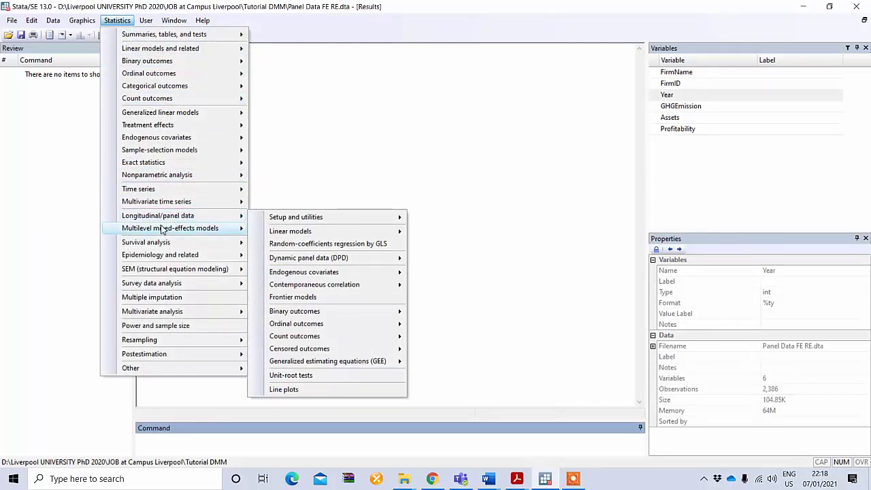
{"action": "mouse_move", "coordinate": [155, 229]}
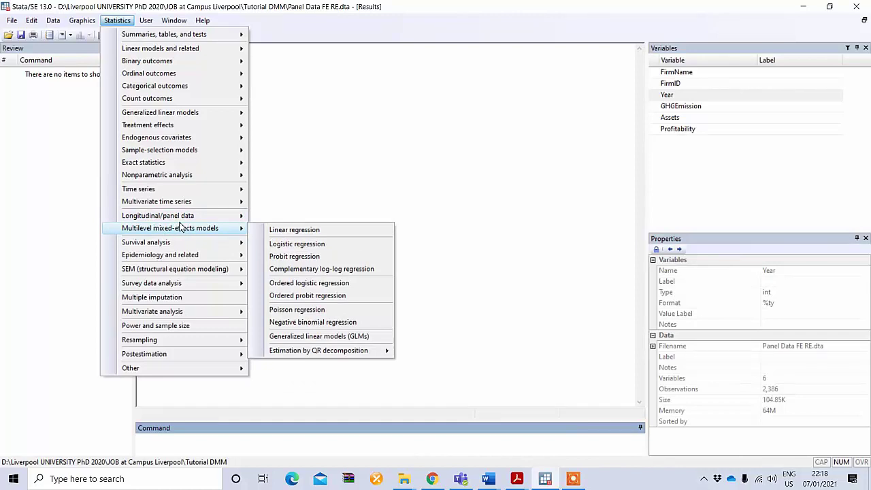
{"action": "mouse_move", "coordinate": [302, 218]}
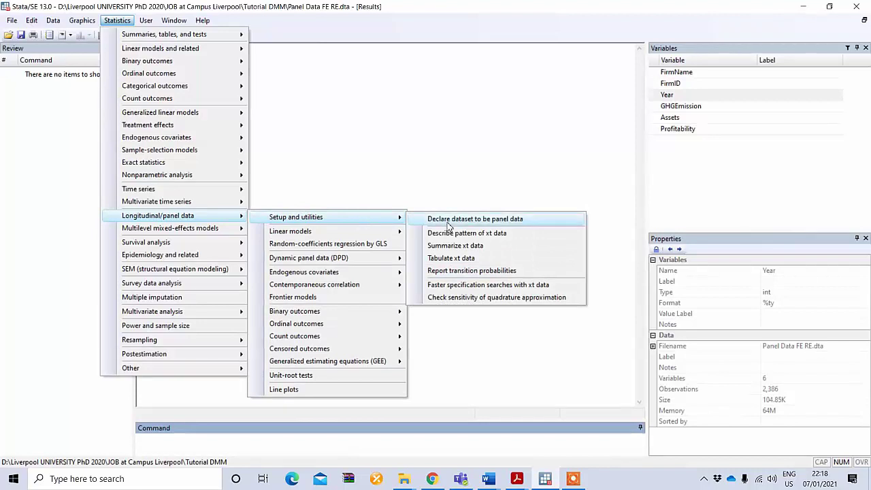
{"action": "left_click", "coordinate": [482, 219]}
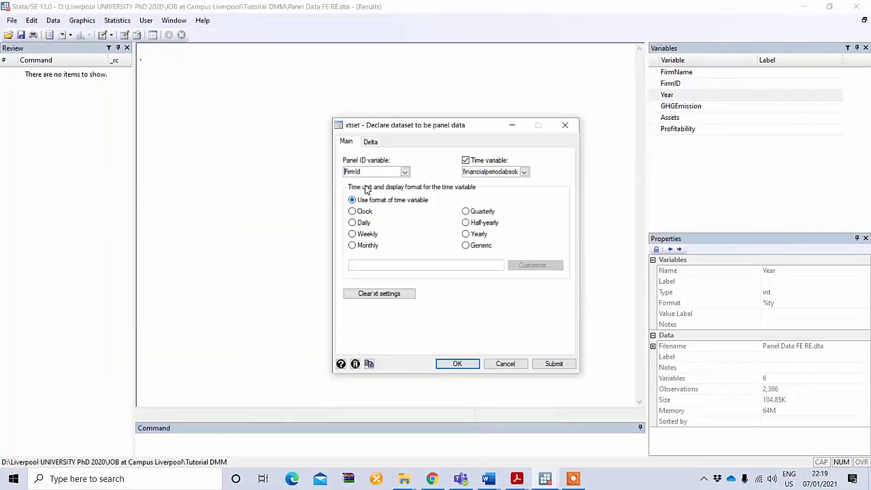
{"action": "left_click", "coordinate": [404, 171]}
{"action": "left_click", "coordinate": [375, 182]}
{"action": "left_click", "coordinate": [465, 160]}
{"action": "left_click", "coordinate": [466, 161]}
{"action": "left_click", "coordinate": [524, 172]}
{"action": "left_click", "coordinate": [502, 187]}
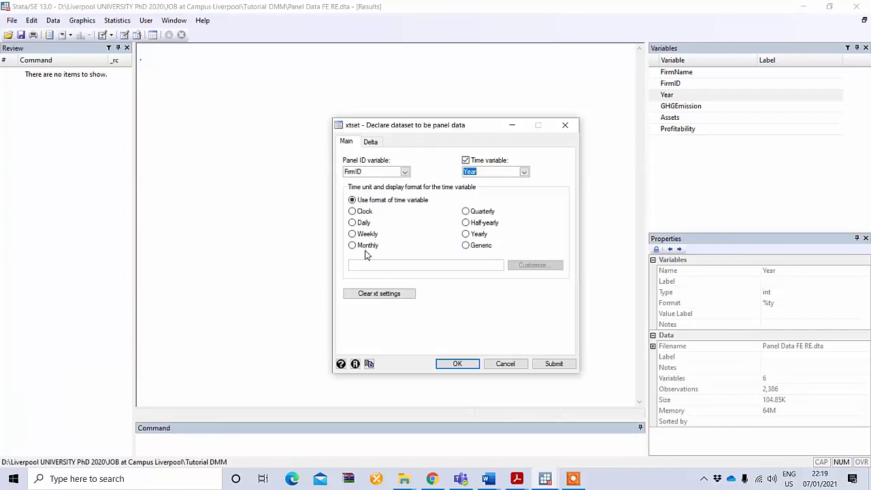
{"action": "left_click", "coordinate": [479, 235]}
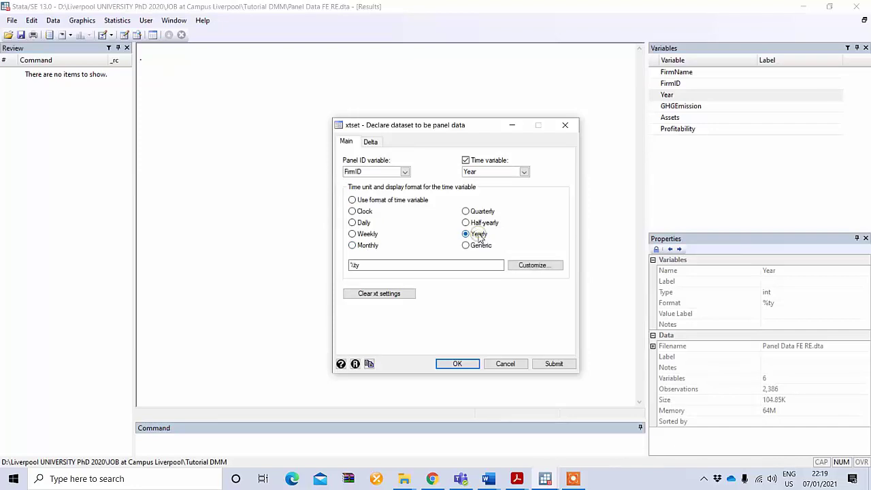
{"action": "left_click", "coordinate": [457, 364]}
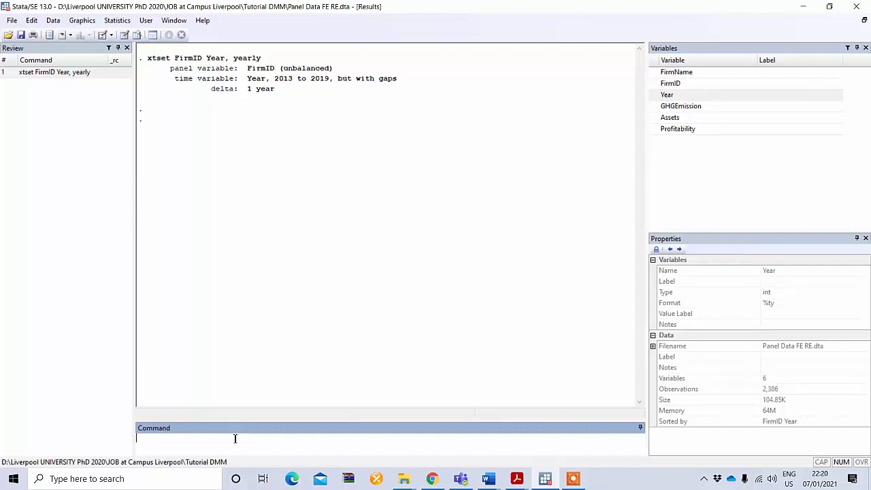
Step: Type and then erase a 'FIXED EFFECT' note in the command line
{"action": "type", "text": "FIXED EFFCET"}
{"action": "key", "text": "BackSpace"}
{"action": "key", "text": "BackSpace"}
{"action": "key", "text": "BackSpace"}
{"action": "type", "text": "ECT"}
{"action": "key", "text": "BackSpace"}
{"action": "key", "text": "BackSpace"}
{"action": "key", "text": "BackSpace"}
{"action": "key", "text": "BackSpace"}
{"action": "key", "text": "BackSpace"}
{"action": "key", "text": "BackSpace"}
{"action": "key", "text": "BackSpace"}
{"action": "key", "text": "BackSpace"}
{"action": "key", "text": "BackSpace"}
{"action": "key", "text": "BackSpace"}
{"action": "key", "text": "BackSpace"}
{"action": "key", "text": "BackSpace"}
Step: Run xtreg GHGEmission Assets Profitability, fe for the fixed-effects regression
{"action": "type", "text": "xtreg"}
{"action": "left_click", "coordinate": [654, 106]}
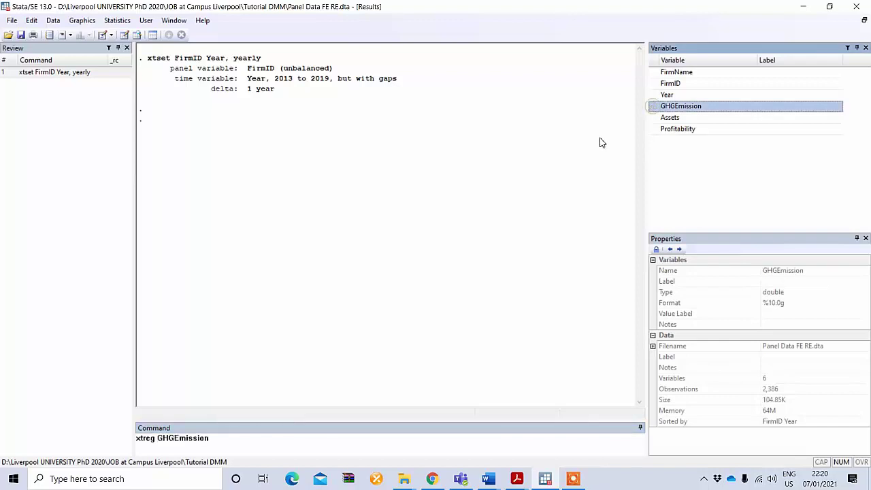
{"action": "left_click", "coordinate": [654, 118]}
{"action": "left_click", "coordinate": [654, 129]}
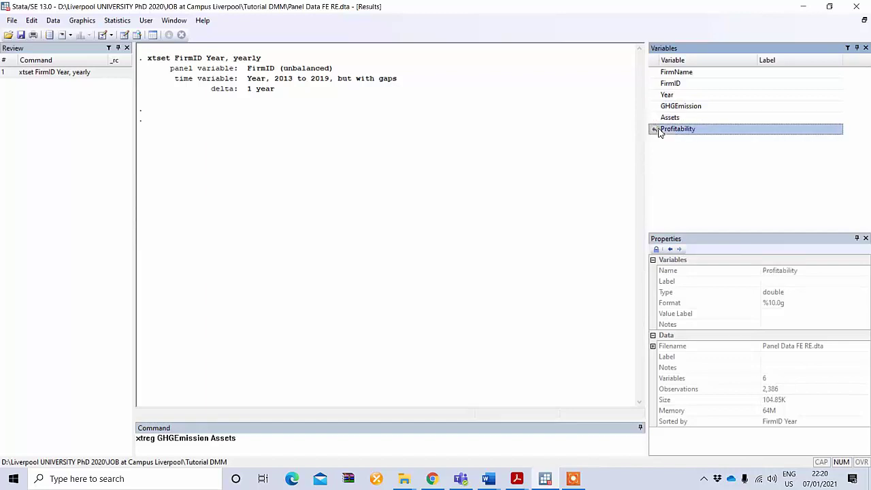
{"action": "left_click", "coordinate": [356, 436]}
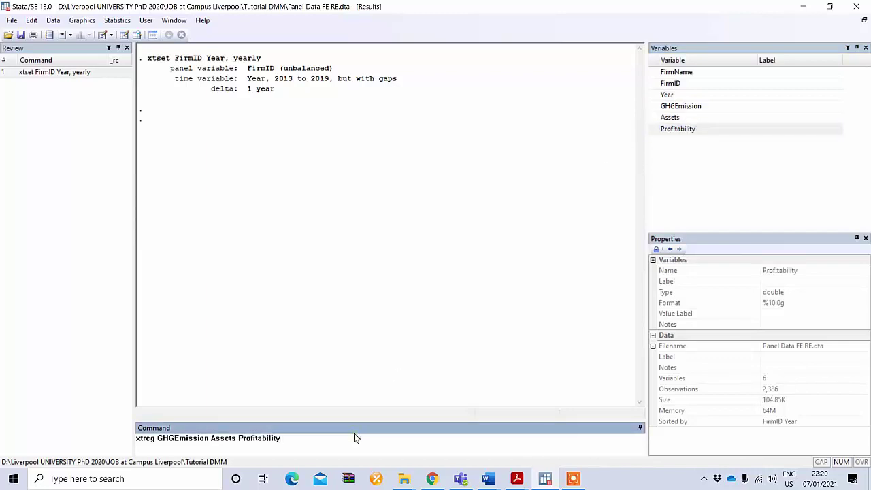
{"action": "type", "text": ", fe"}
{"action": "key", "text": "Return"}
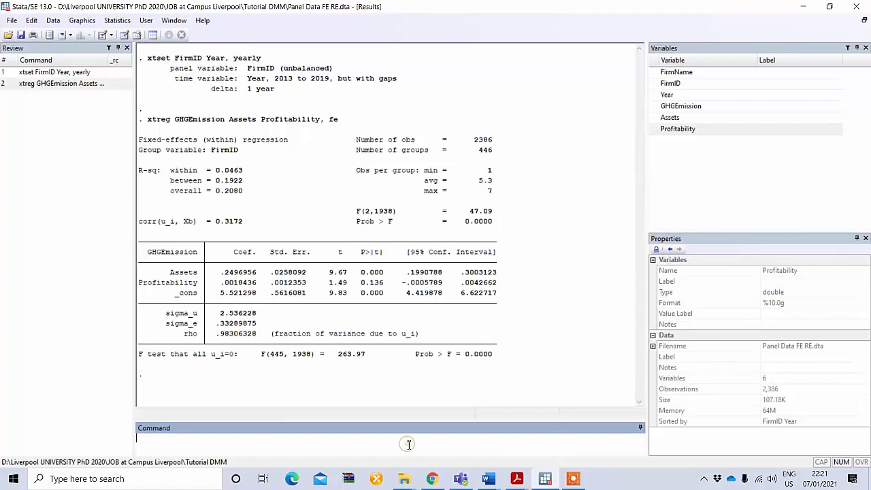
Step: Clear Results with cls, discard a 'Random Effect' note, and begin a new xtreg command
{"action": "type", "text": "qls"}
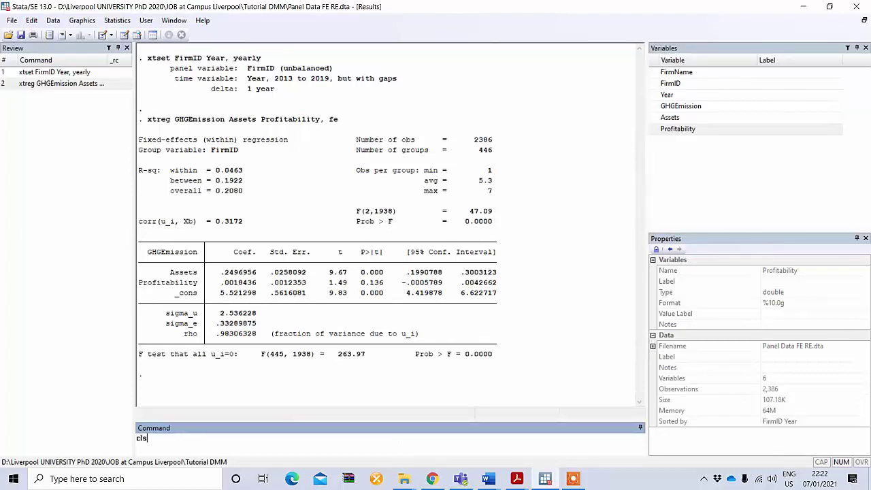
{"action": "key", "text": "Return"}
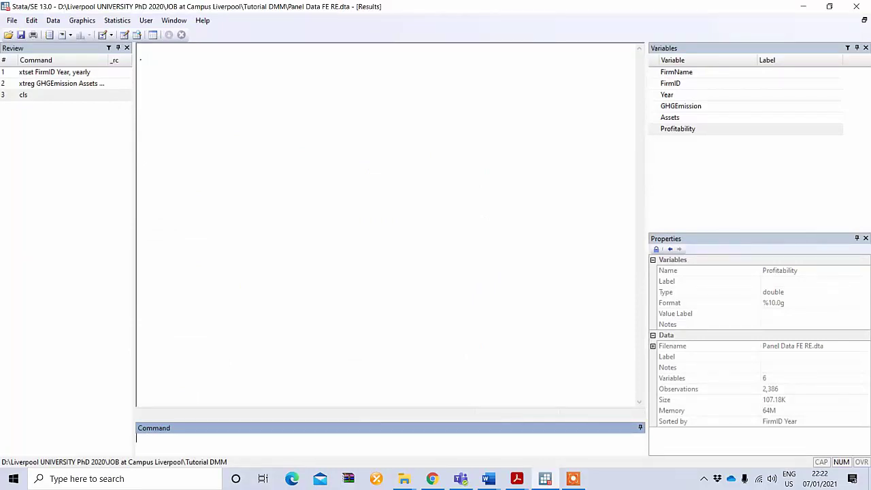
{"action": "type", "text": "Random Effect"}
{"action": "left_click_drag", "start_coordinate": [190, 438], "coordinate": [107, 431]}
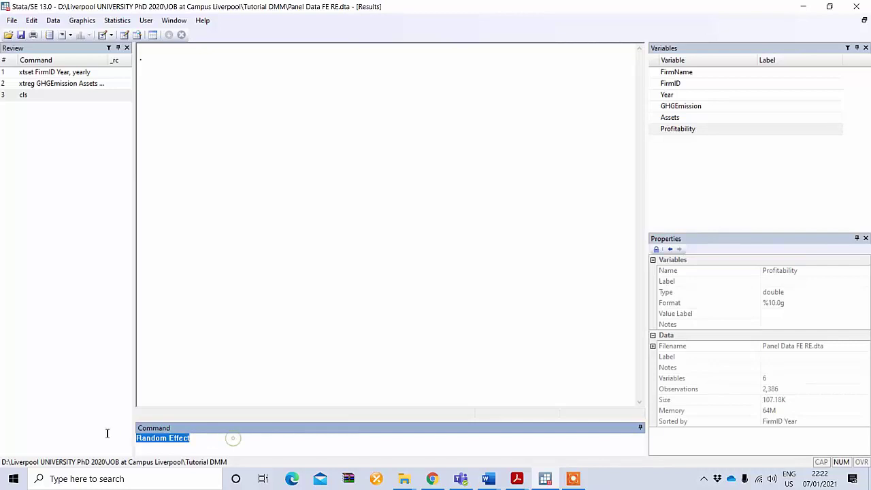
{"action": "key", "text": "BackSpace"}
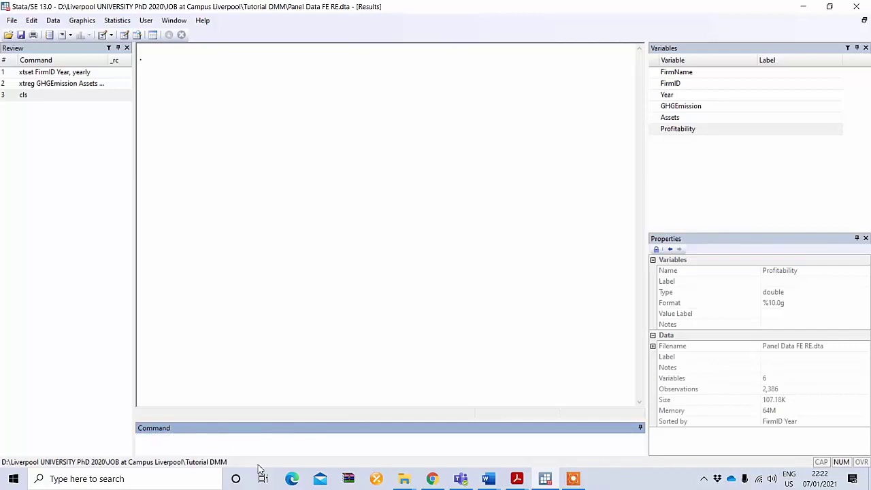
{"action": "type", "text": "xtreg"}
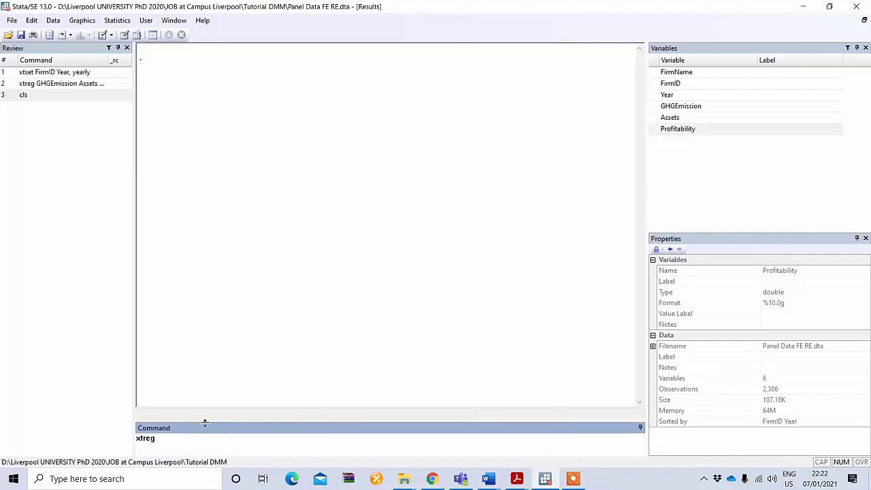
Step: Complete and run xtreg GHGEmission Assets Profitability, re for the random-effects model
{"action": "left_click", "coordinate": [655, 108]}
{"action": "left_click", "coordinate": [654, 117]}
{"action": "left_click", "coordinate": [653, 130]}
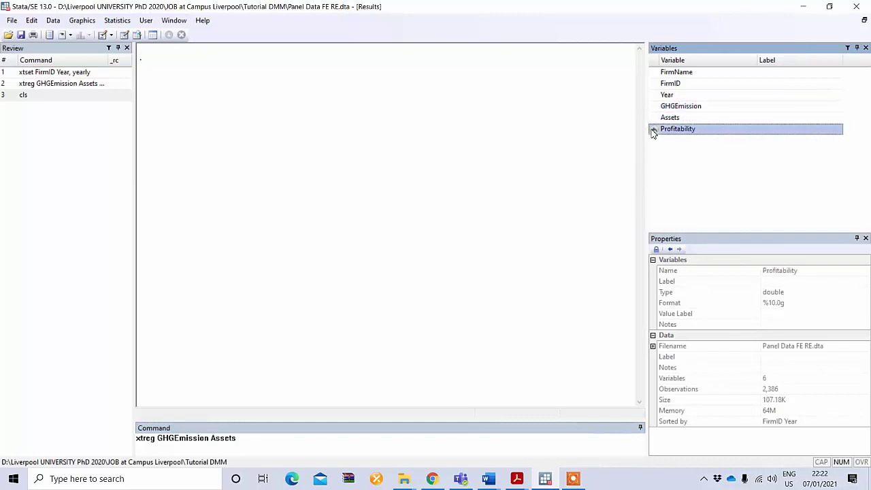
{"action": "type", "text": ", re"}
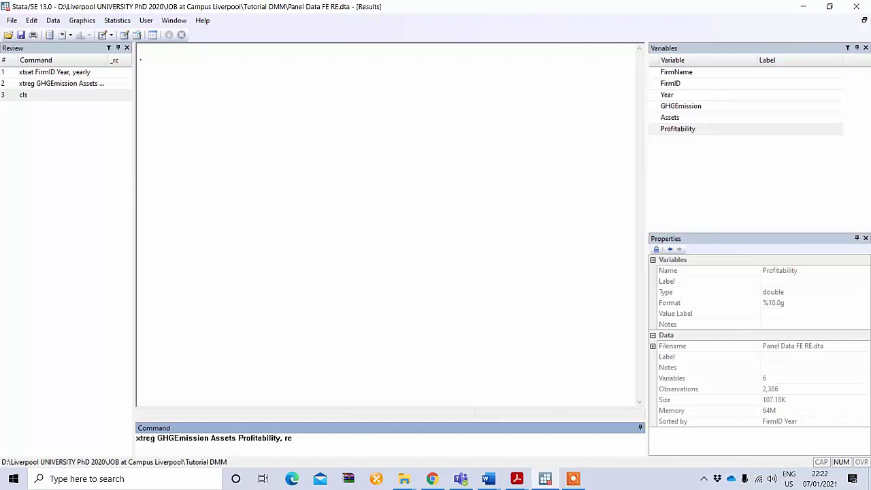
{"action": "key", "text": "Return"}
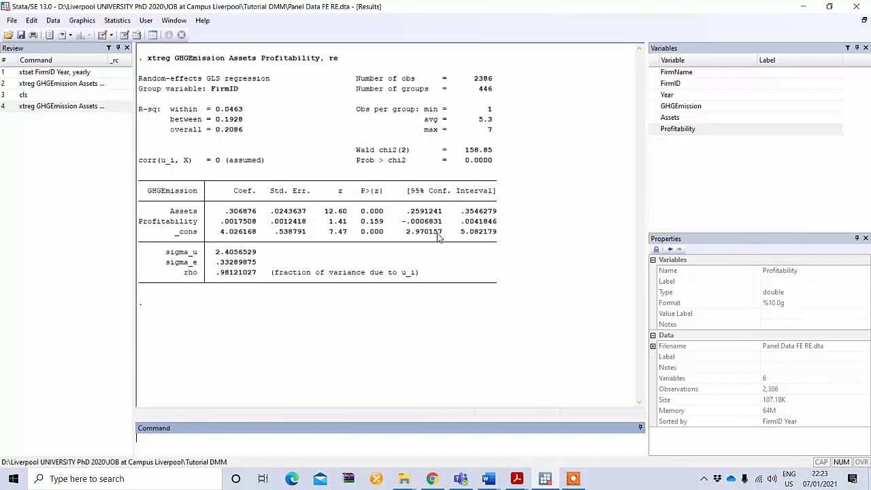
Step: Clear Results with cls, then type and delete a 'Hausman Test' note from the command line
{"action": "type", "text": "cls"}
{"action": "key", "text": "Return"}
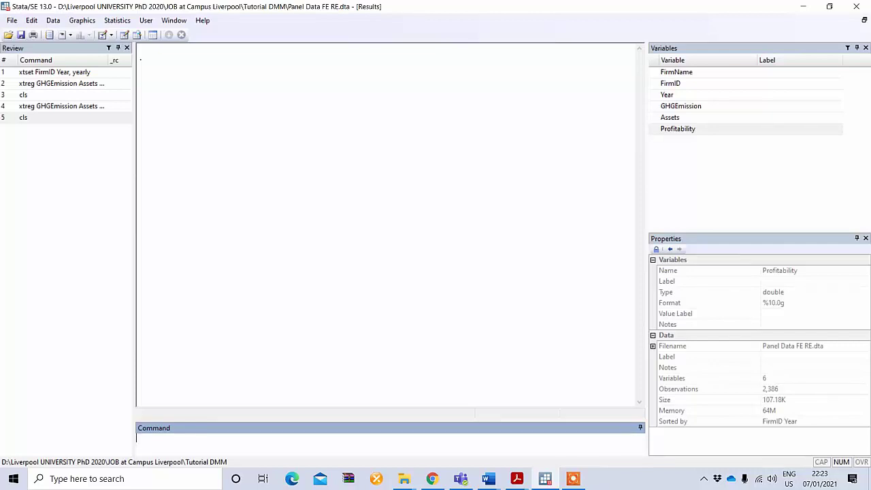
{"action": "type", "text": "Hausman Test"}
{"action": "left_click_drag", "start_coordinate": [196, 439], "coordinate": [107, 439]}
{"action": "left_click", "coordinate": [211, 444]}
{"action": "left_click_drag", "start_coordinate": [211, 444], "coordinate": [80, 431]}
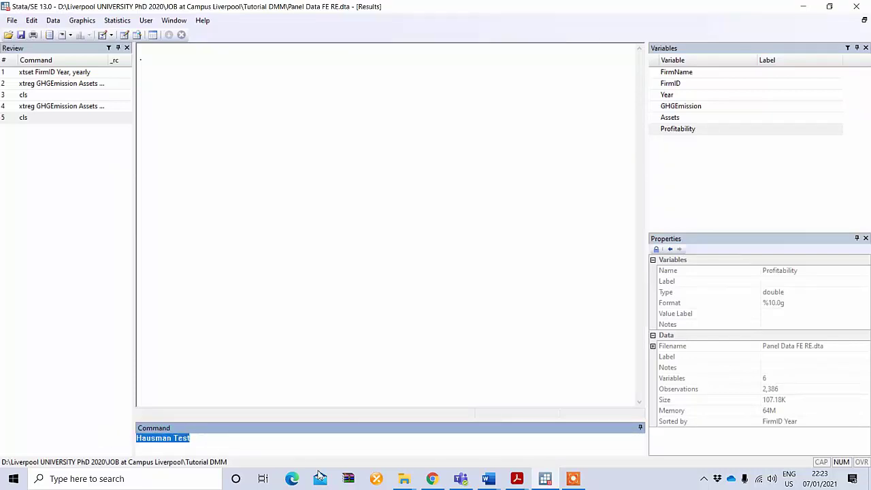
{"action": "key", "text": "BackSpace"}
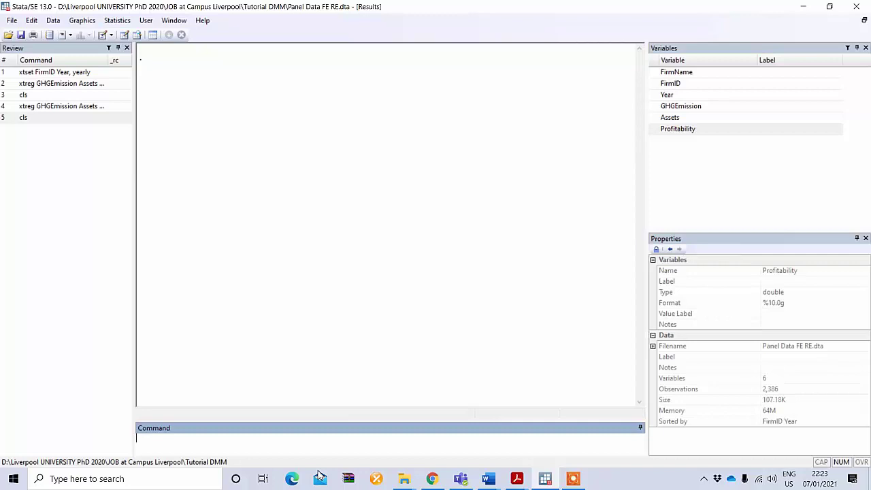
Step: Rerun xtreg GHGEmission Assets Profitability,fe and store the estimates as 'fixed'
{"action": "type", "text": "xtreg"}
{"action": "left_click", "coordinate": [656, 106]}
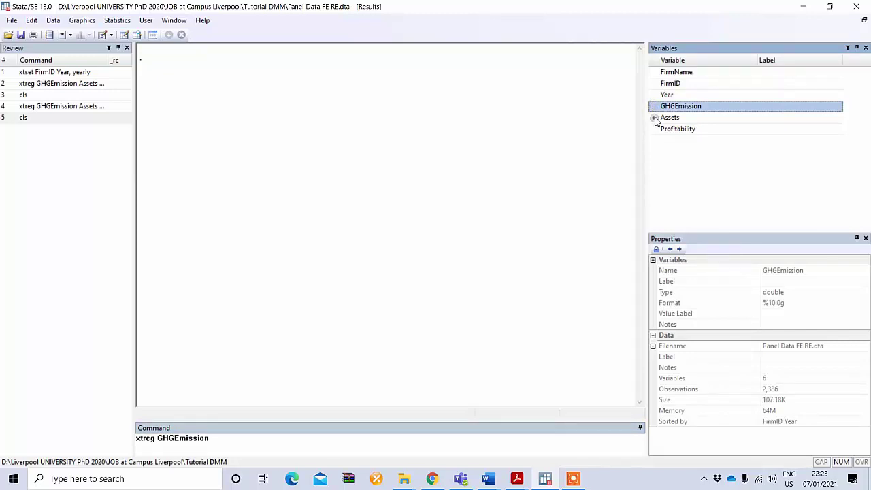
{"action": "left_click", "coordinate": [655, 117]}
{"action": "left_click", "coordinate": [655, 128]}
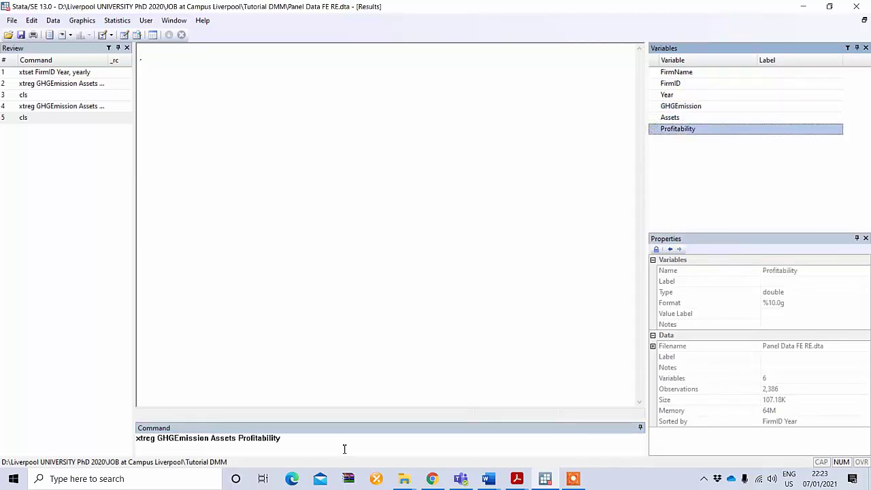
{"action": "left_click", "coordinate": [316, 450]}
{"action": "type", "text": ","}
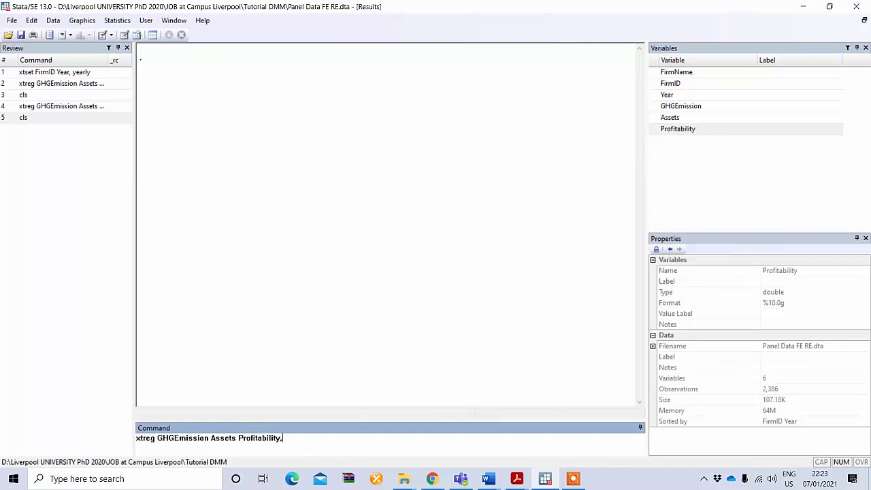
{"action": "type", "text": "fe"}
{"action": "key", "text": "Return"}
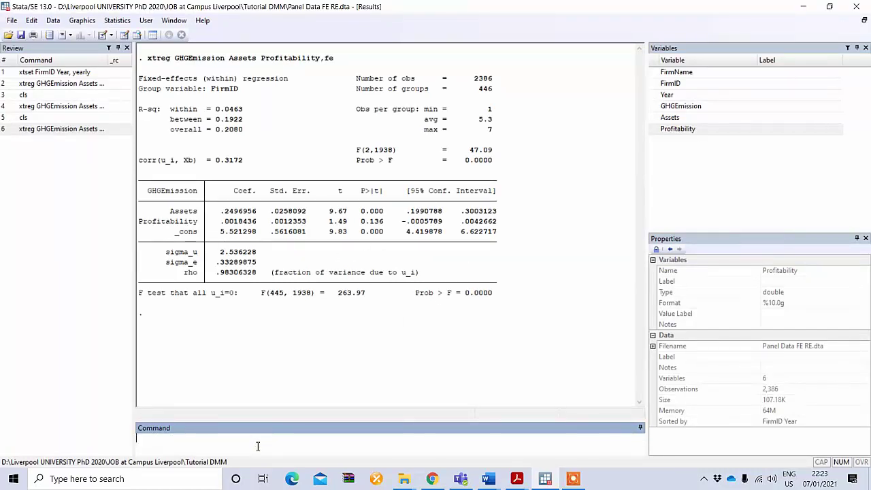
{"action": "type", "text": "estimates store fixed"}
{"action": "key", "text": "Return"}
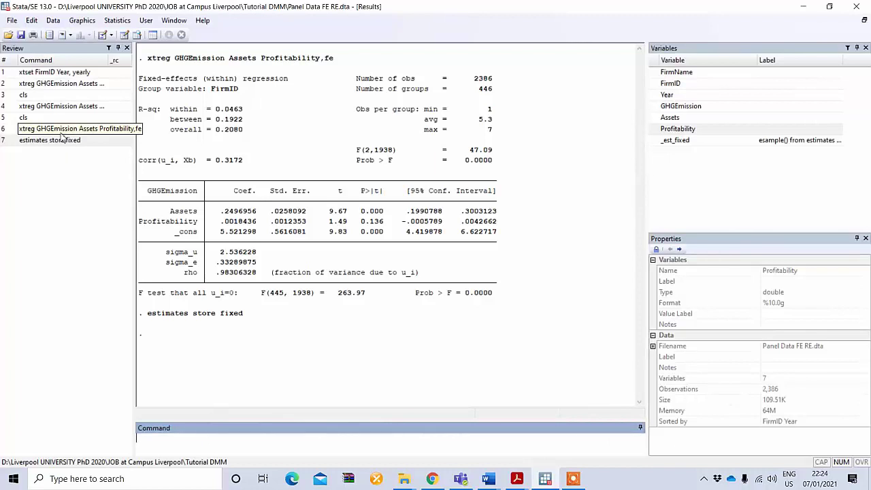
Step: Rerun xtreg GHGEmission Assets Profitability, re and store the estimates as 'random'
{"action": "type", "text": "xtreg"}
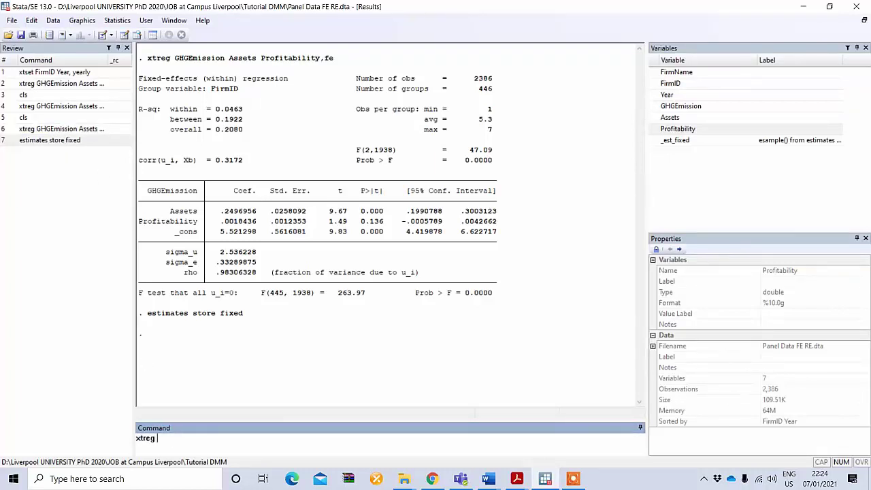
{"action": "left_click", "coordinate": [655, 107]}
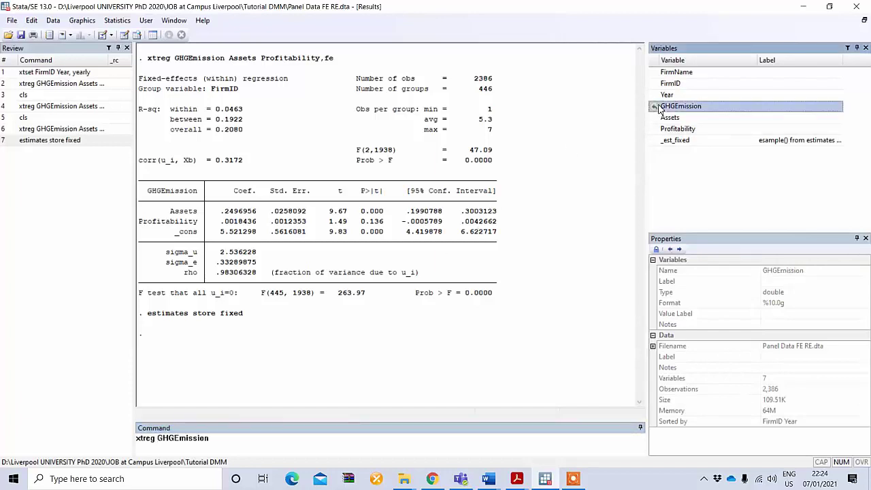
{"action": "left_click", "coordinate": [654, 117]}
{"action": "left_click", "coordinate": [654, 129]}
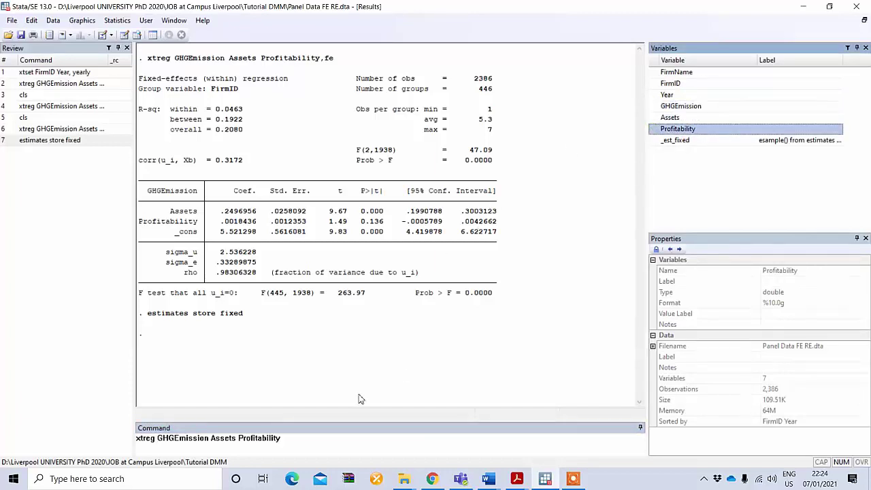
{"action": "left_click", "coordinate": [375, 422]}
{"action": "type", "text": ", "}
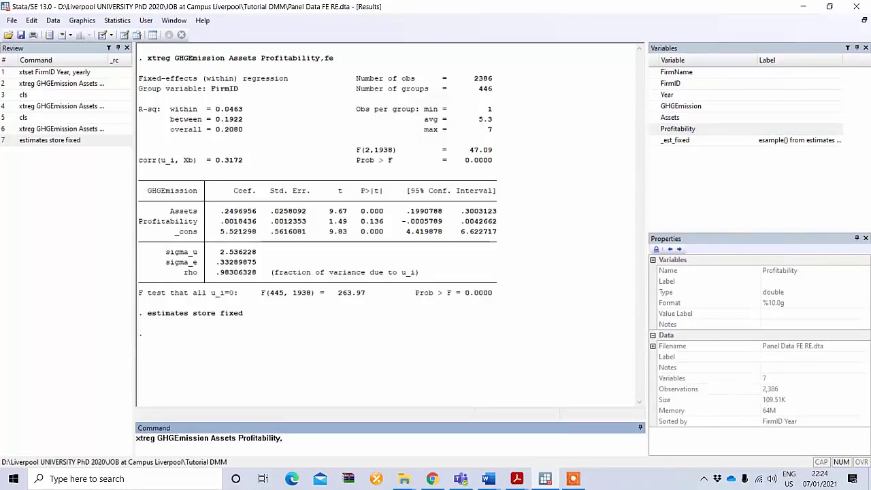
{"action": "type", "text": "re"}
{"action": "key", "text": "Return"}
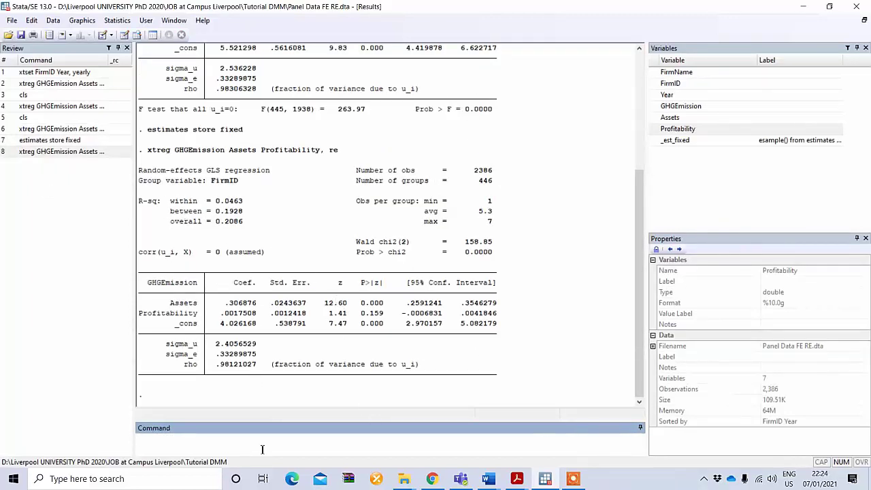
{"action": "type", "text": "estimates "}
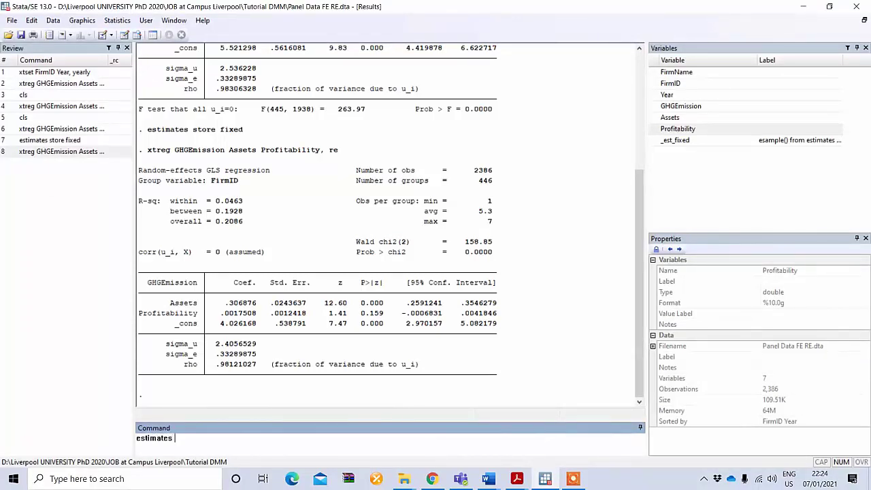
{"action": "type", "text": "store random"}
{"action": "key", "text": "Return"}
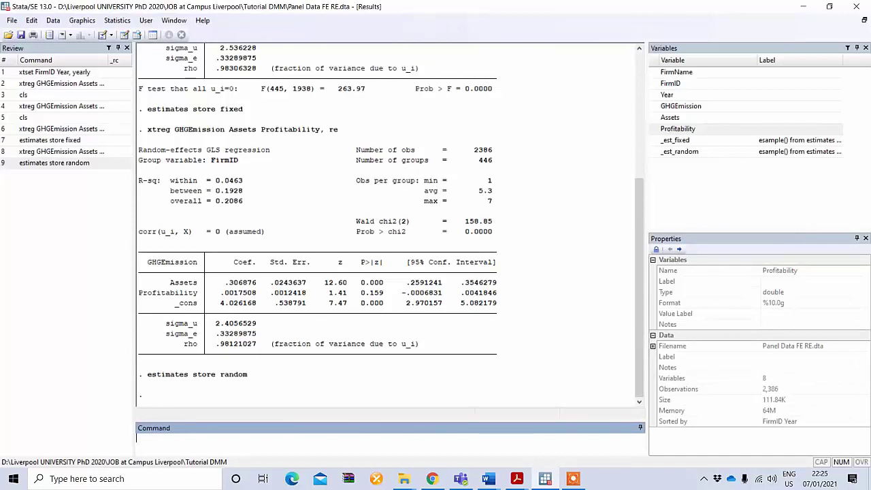
Step: Enter hausman fixed random to compare the stored fixed and random estimates
{"action": "type", "text": "hausman fixed random"}
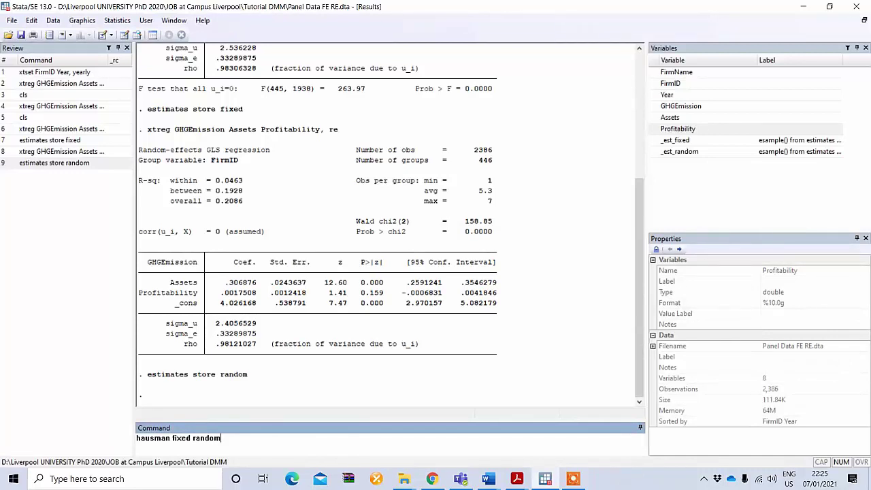
{"action": "key", "text": "Return"}
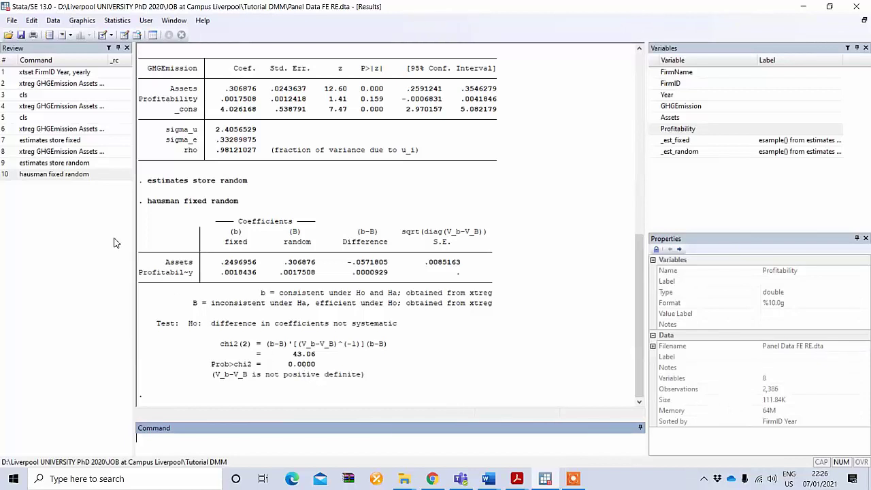
Step: Rerun the earlier fixed-effects xtreg command recalled from the Review history
{"action": "left_click", "coordinate": [53, 133]}
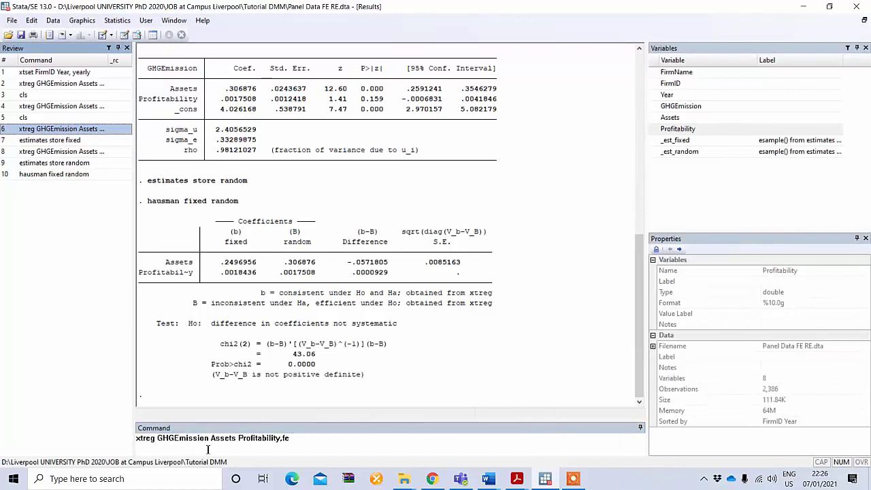
{"action": "left_click", "coordinate": [323, 447]}
{"action": "key", "text": "Return"}
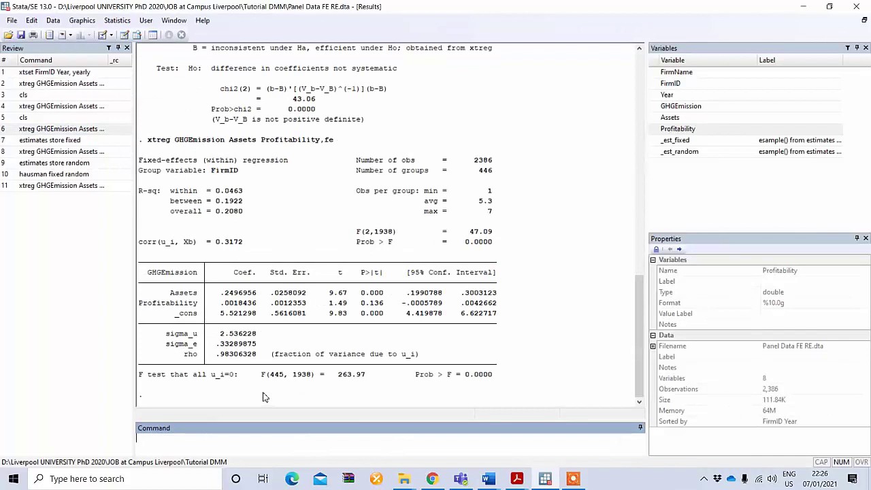
Step: Rerun the fixed-effects regression with the robust option appended
{"action": "left_click", "coordinate": [90, 188]}
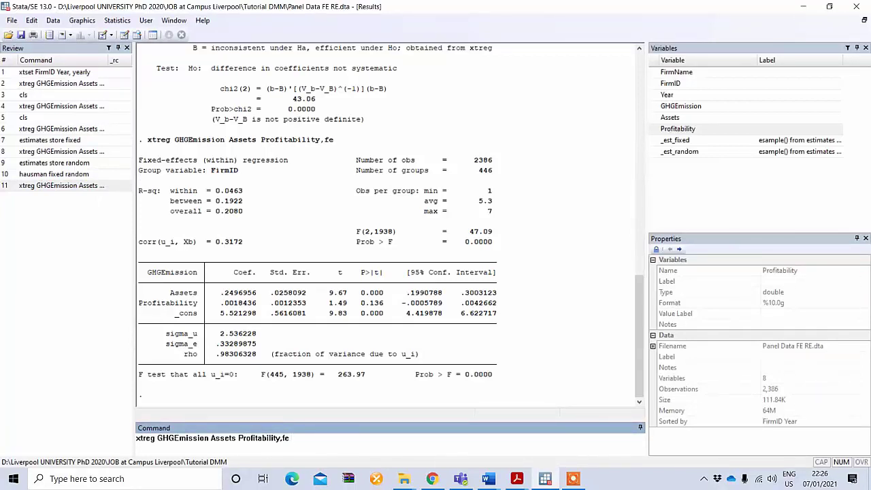
{"action": "type", "text": "robust"}
{"action": "key", "text": "Return"}
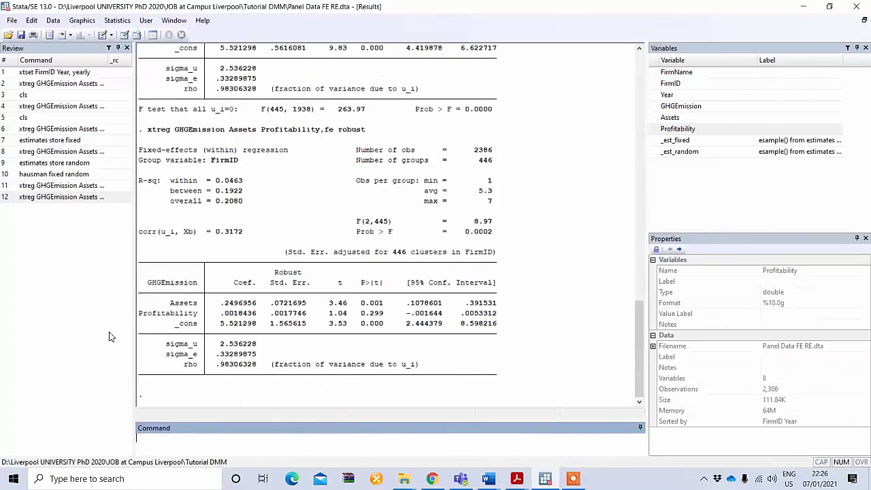